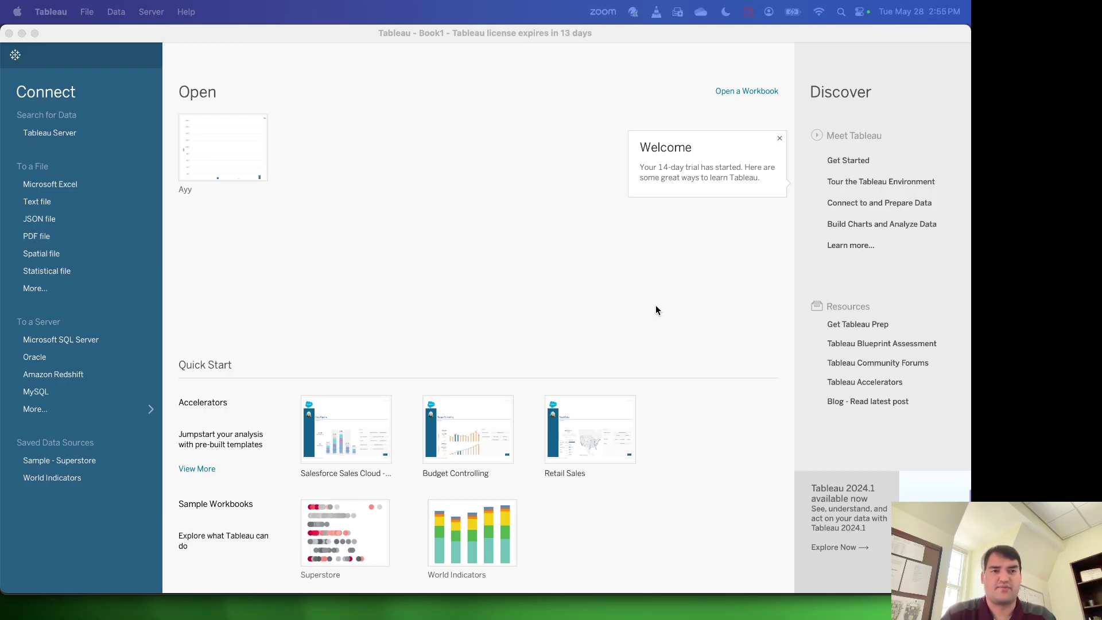
# From Tableau's start page, start a MySQL server connection to get the localhost/3306/root sign-in form.
pyautogui.click(99, 50)
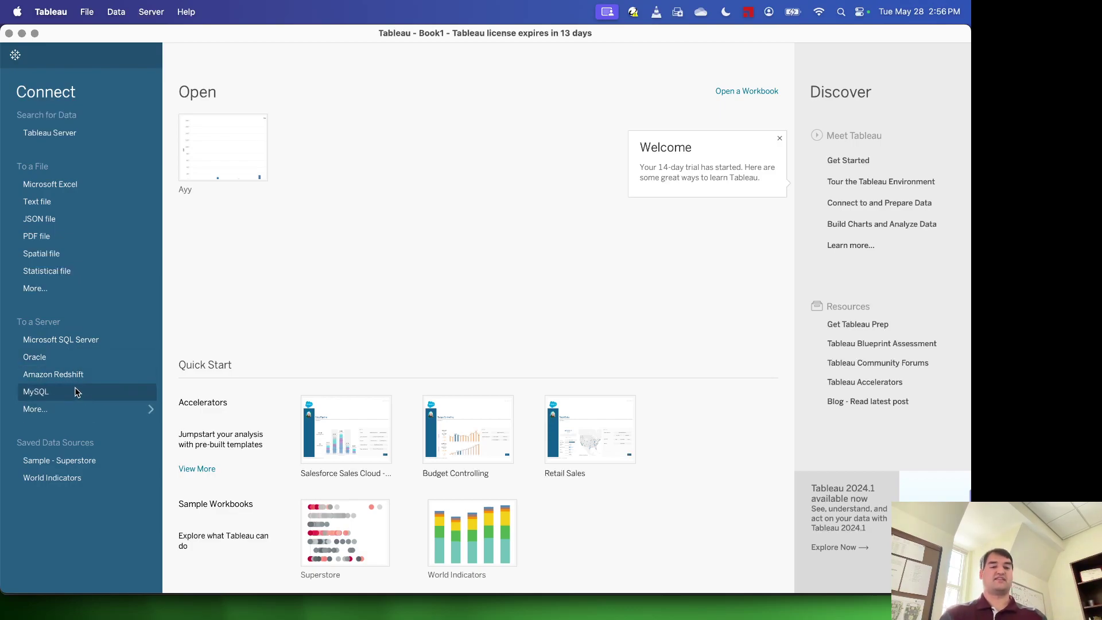
pyautogui.click(36, 393)
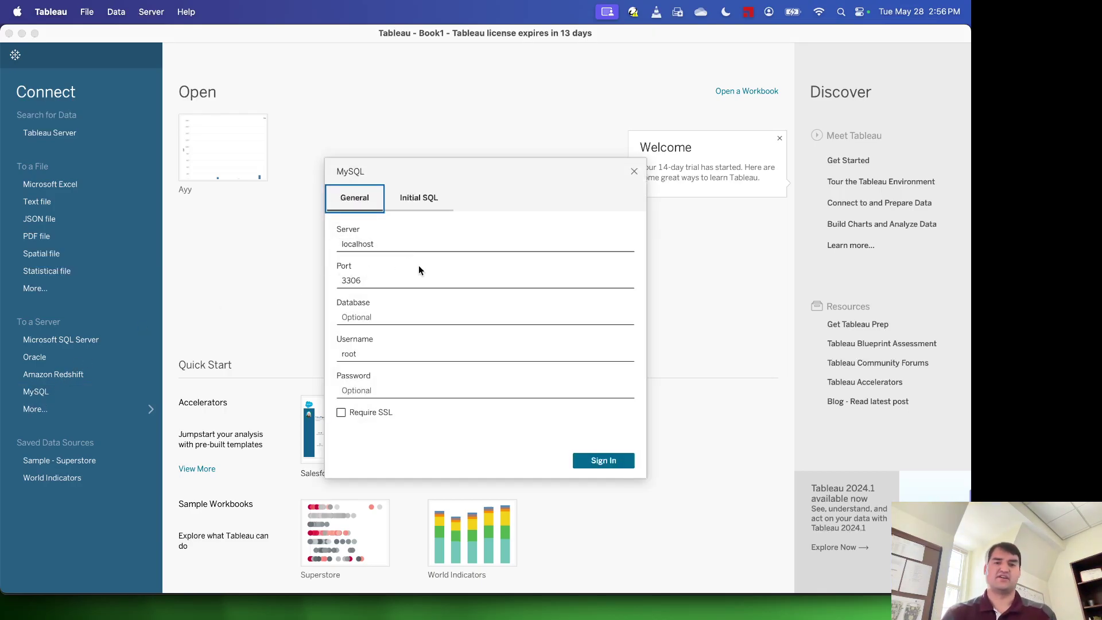
# Switch to MySQL Workbench and open the localnew connection from Home twice.
pyautogui.hotkey('ctrl', 'Up')
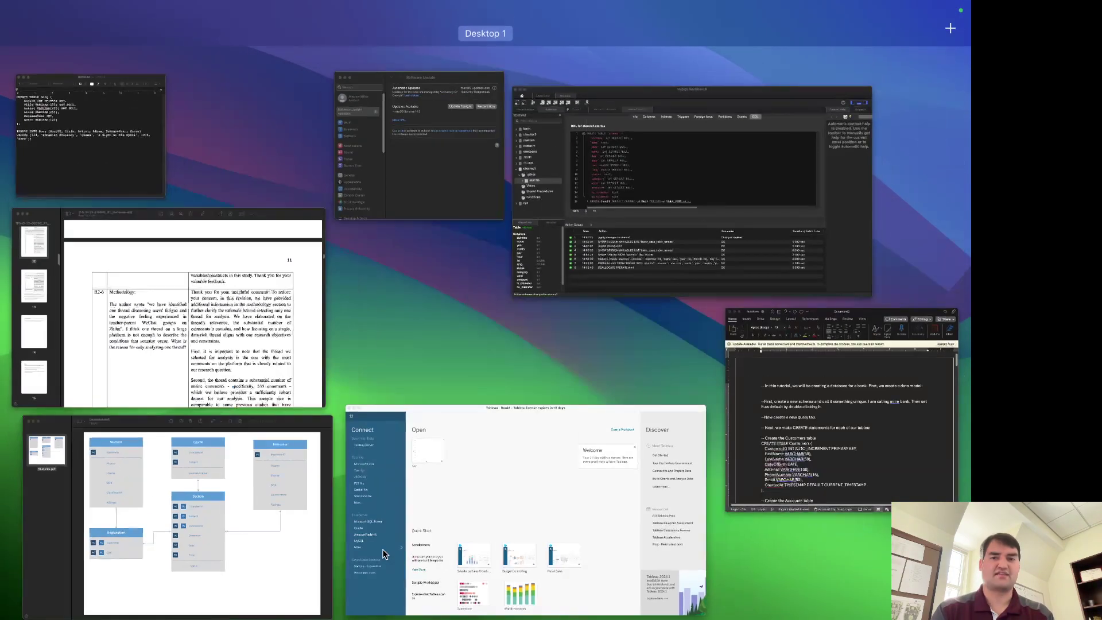
pyautogui.click(585, 246)
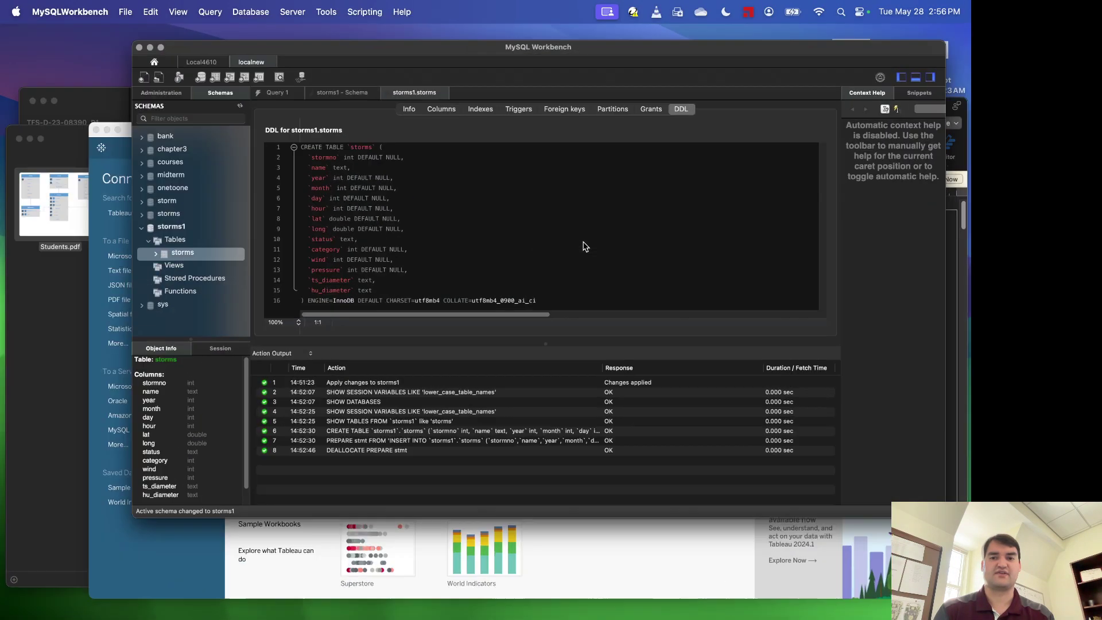
pyautogui.click(17, 50)
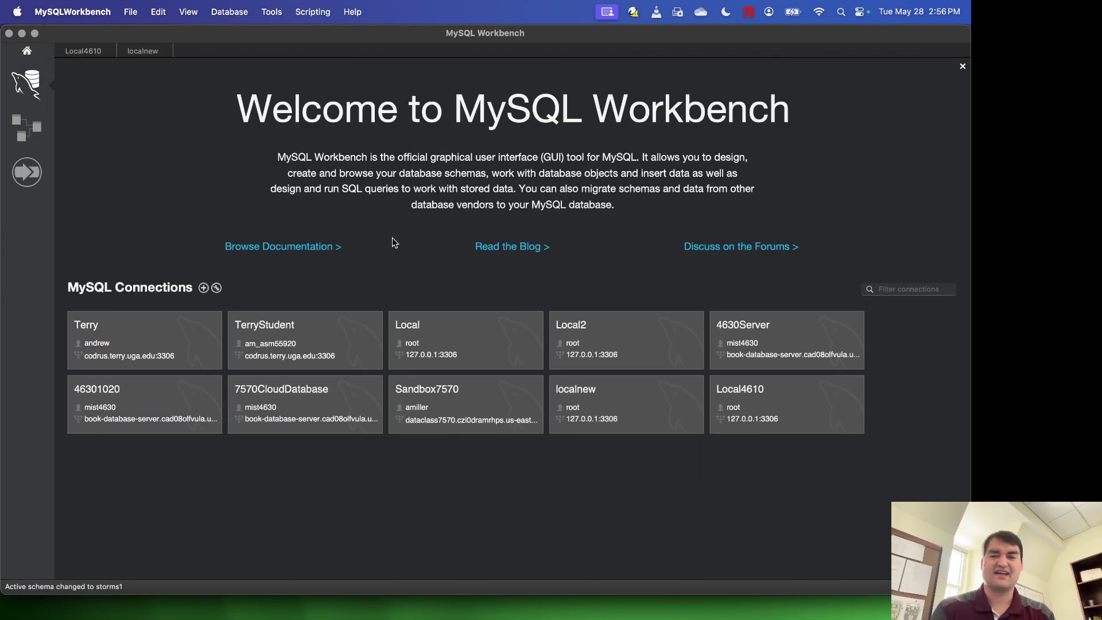
pyautogui.click(682, 423)
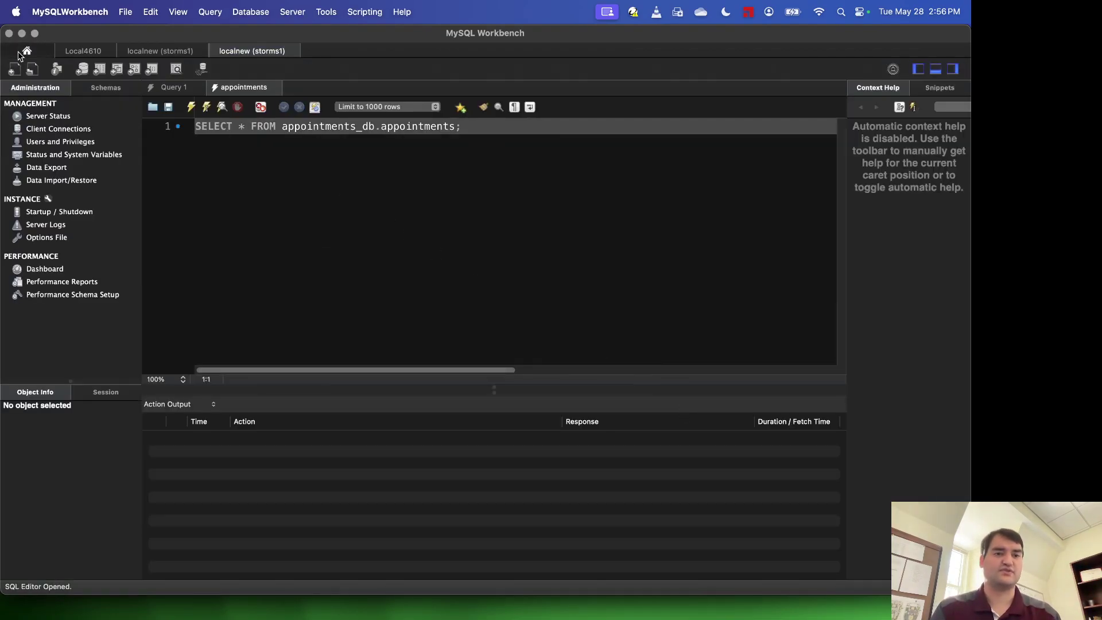
pyautogui.click(21, 52)
pyautogui.click(667, 410)
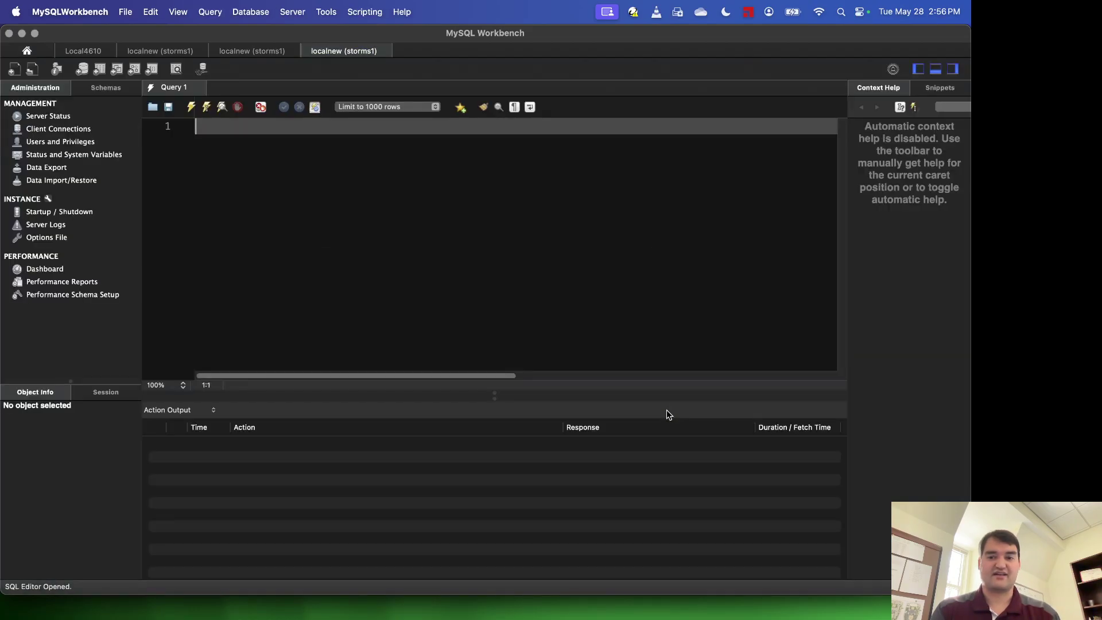
pyautogui.click(23, 50)
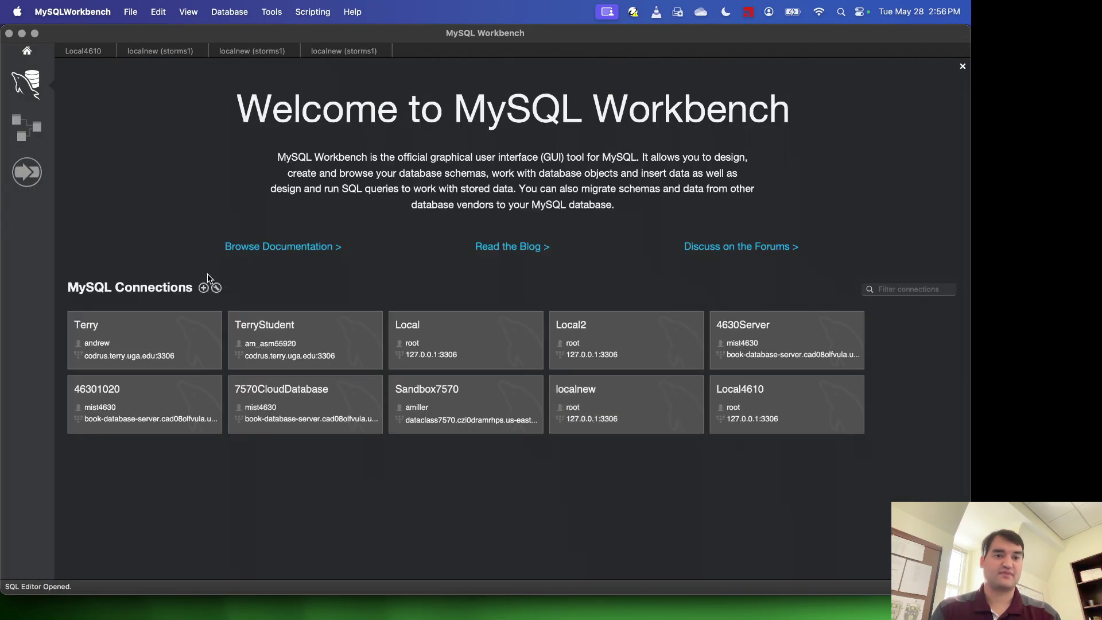
# Check new-connection defaults (127.0.0.1, port 3306, user root), cancel unsaved, and return to Tableau.
pyautogui.click(204, 288)
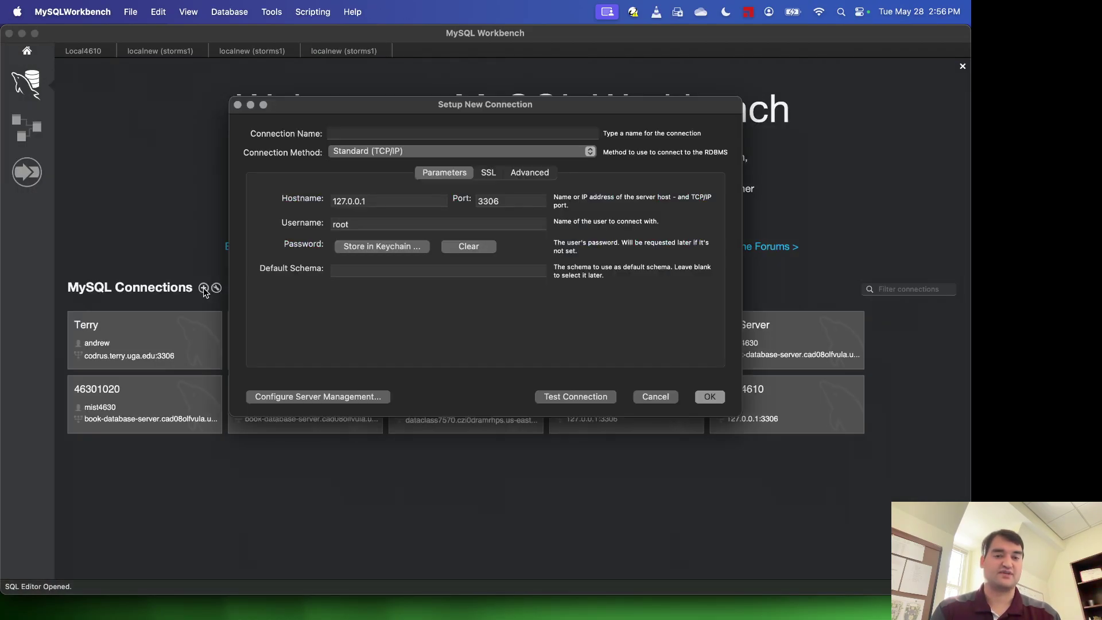
pyautogui.click(394, 202)
pyautogui.click(509, 206)
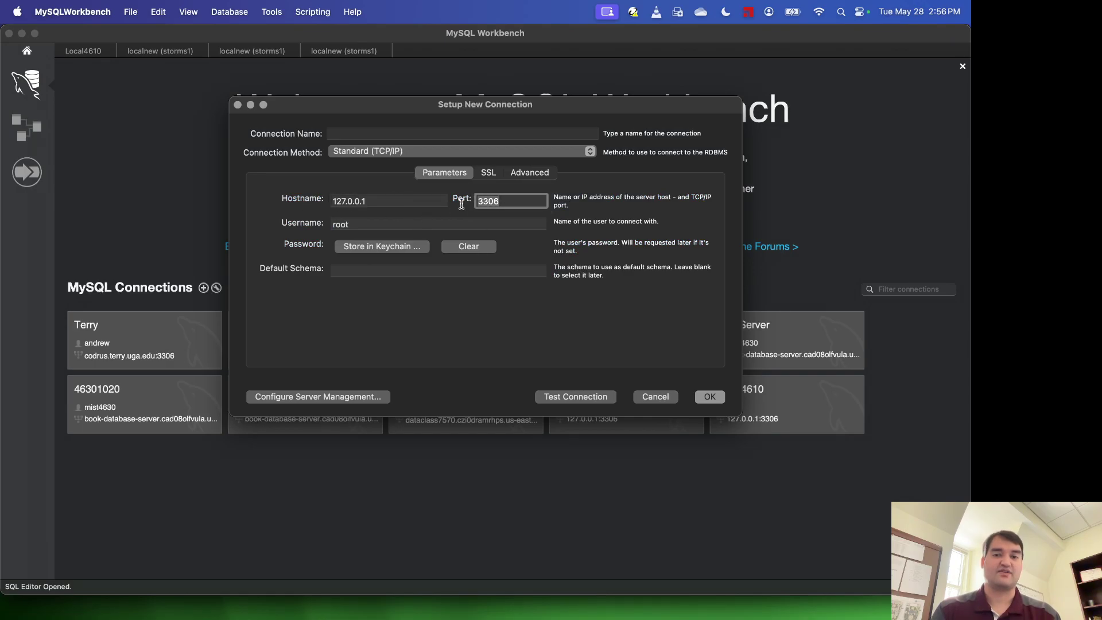
pyautogui.click(384, 223)
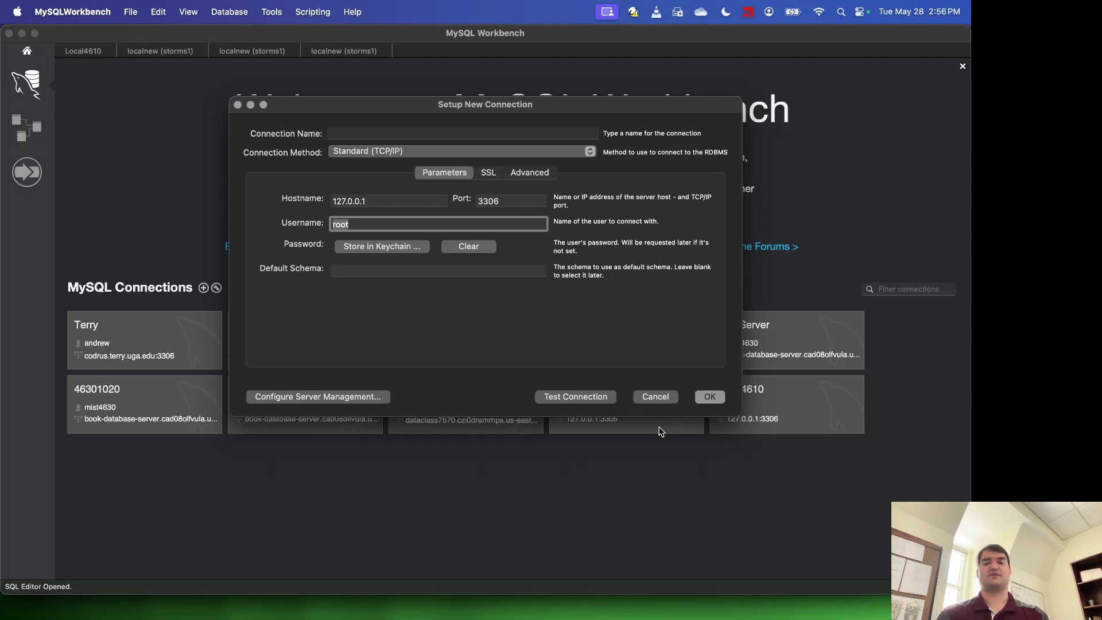
pyautogui.click(657, 397)
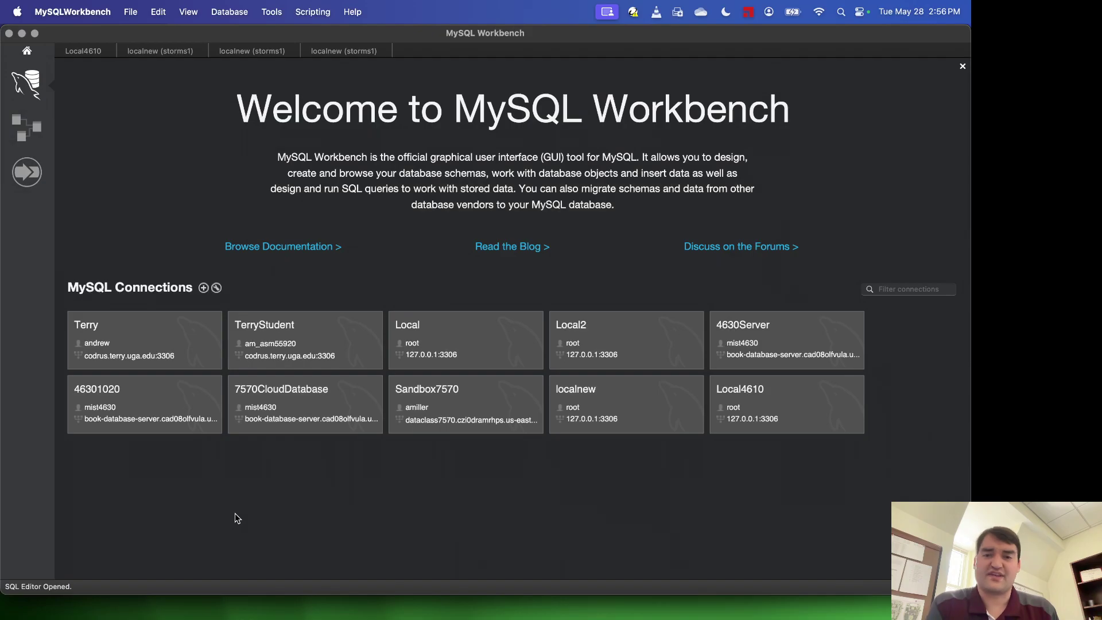
pyautogui.hotkey('ctrl', 'Up')
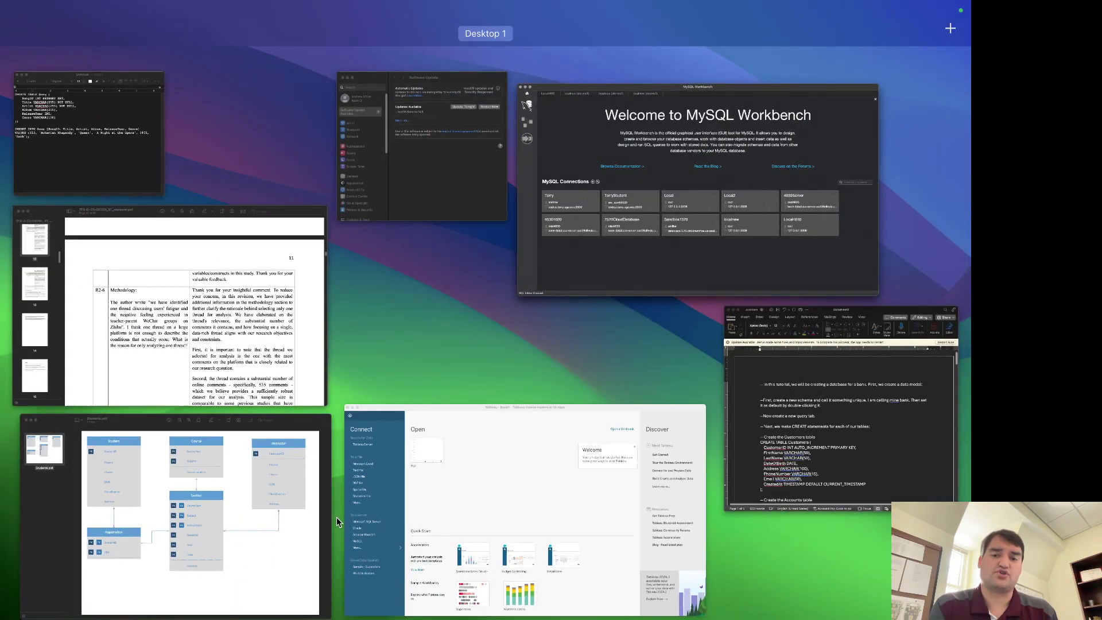
pyautogui.click(368, 519)
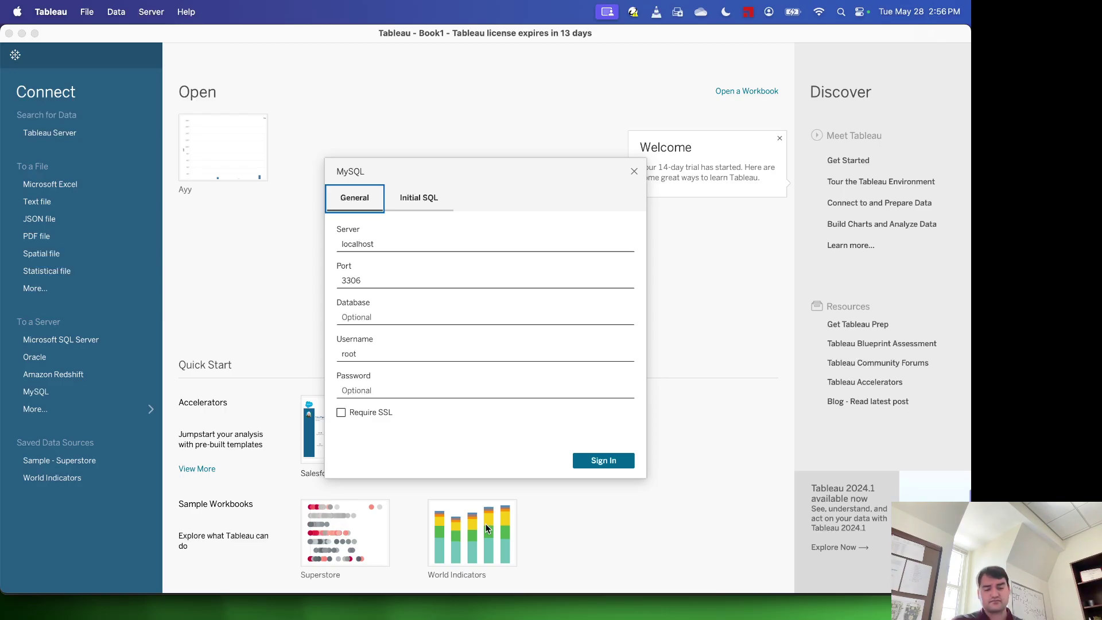
# Keep server localhost, port 3306 and username root, and enter the account password.
pyautogui.click(411, 237)
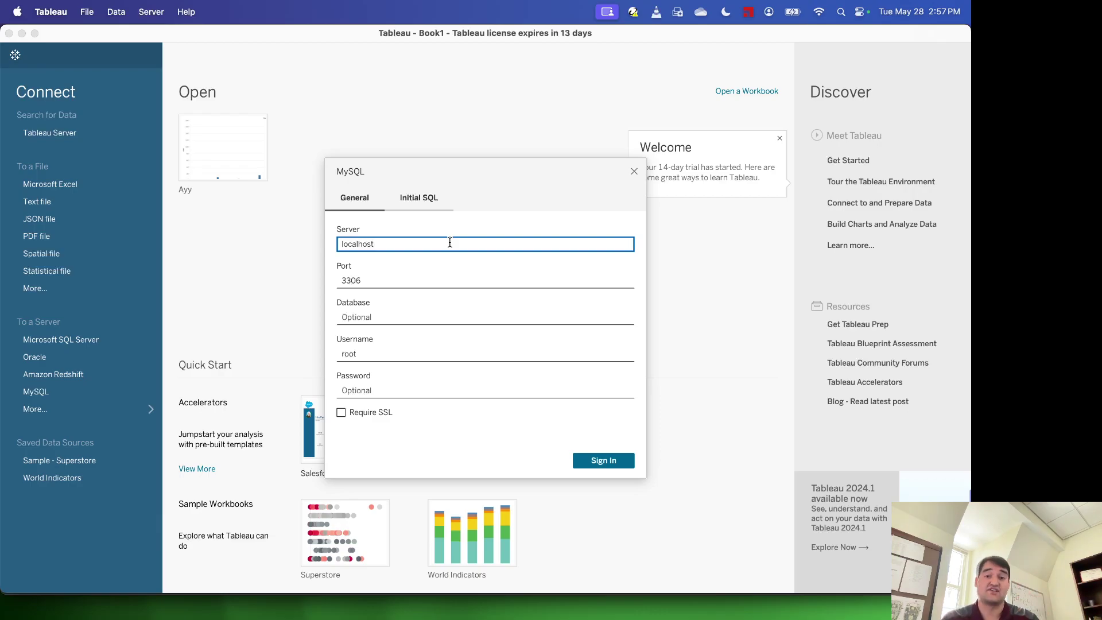
pyautogui.moveTo(450, 251); pyautogui.dragTo(314, 243)
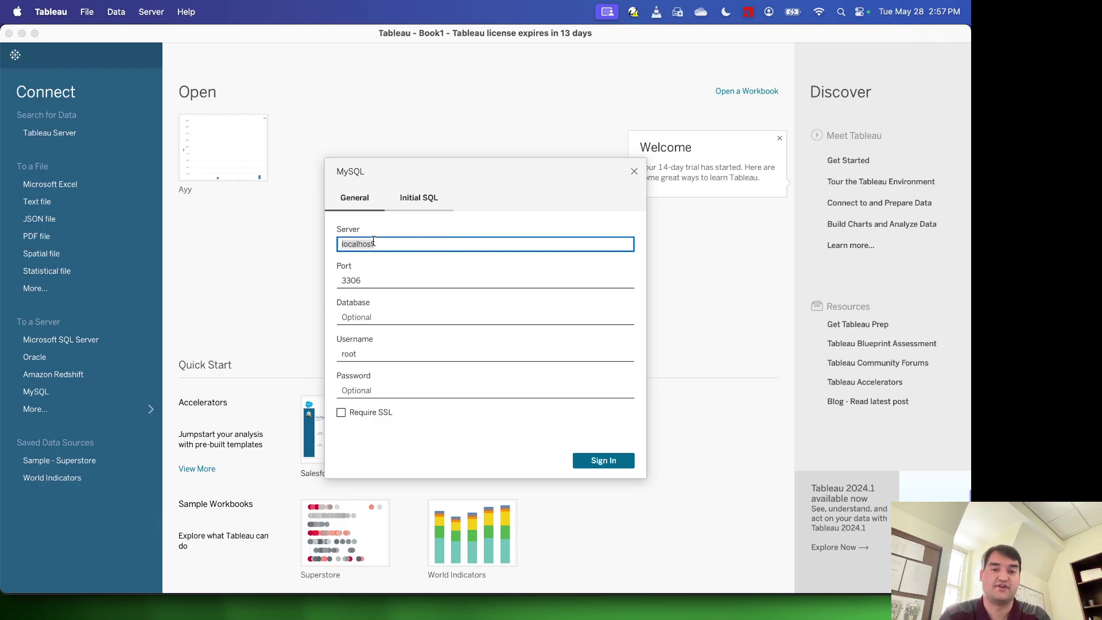
pyautogui.click(398, 245)
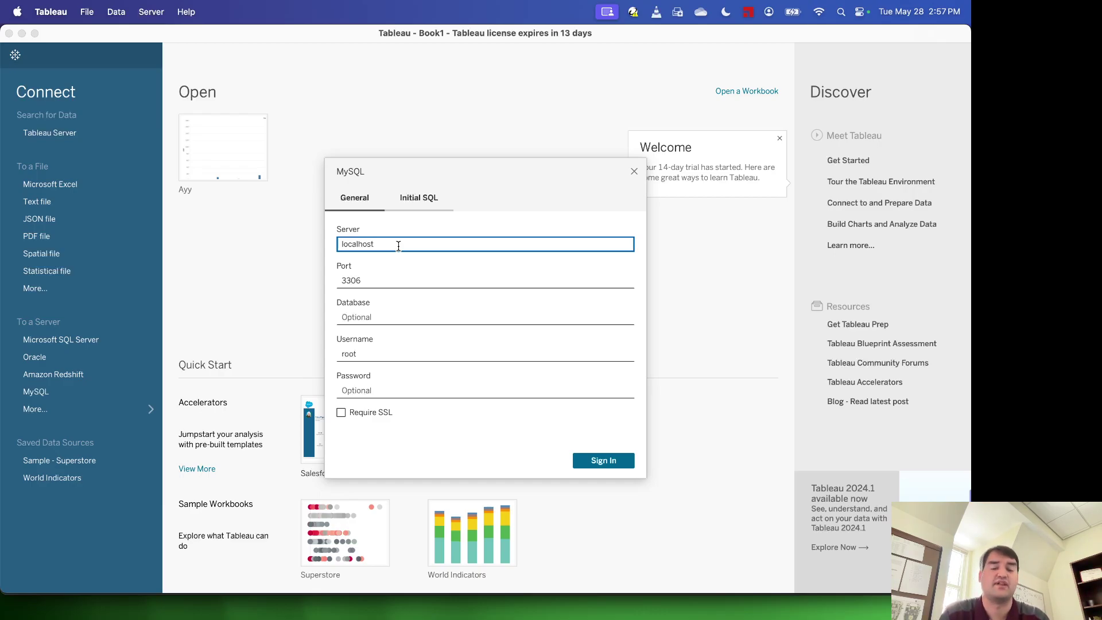
pyautogui.click(386, 282)
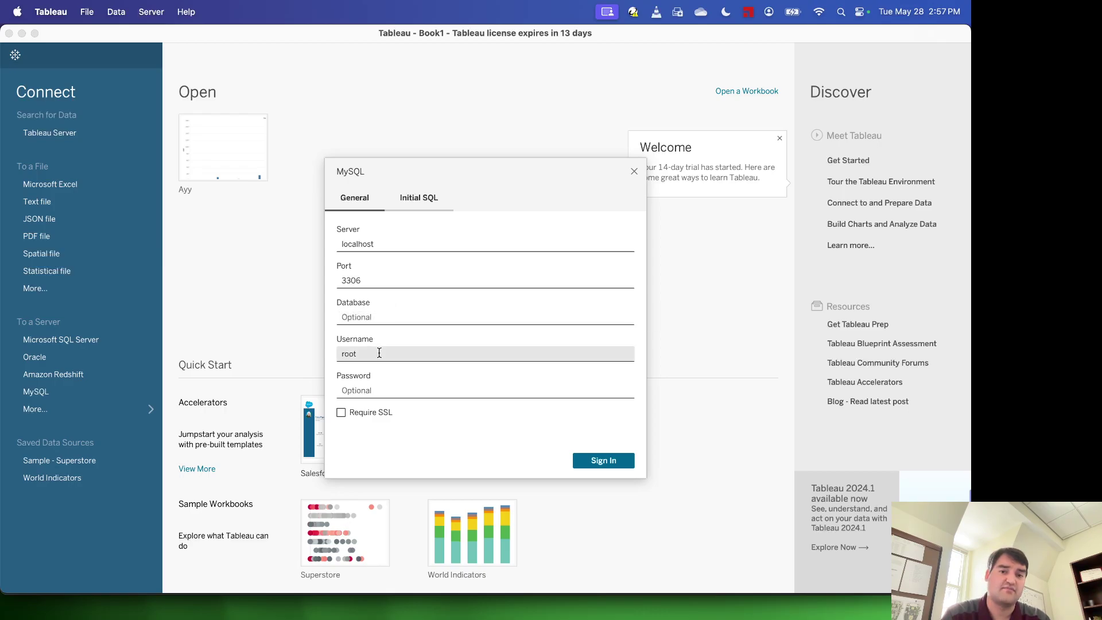
pyautogui.moveTo(379, 354); pyautogui.dragTo(338, 354)
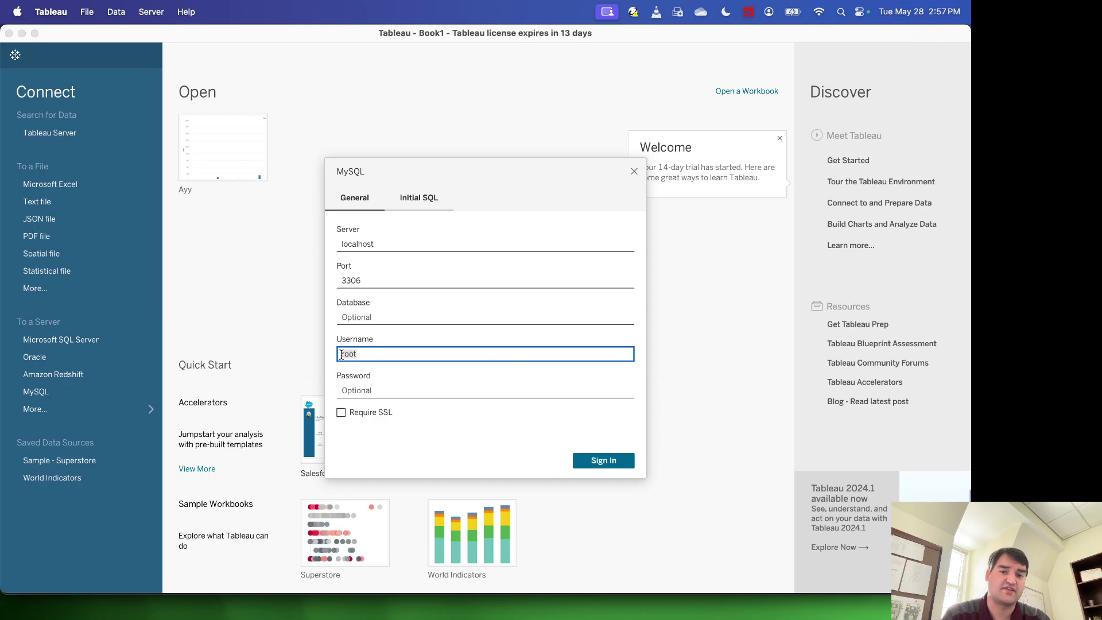
pyautogui.click(380, 385)
pyautogui.write('•••••••')
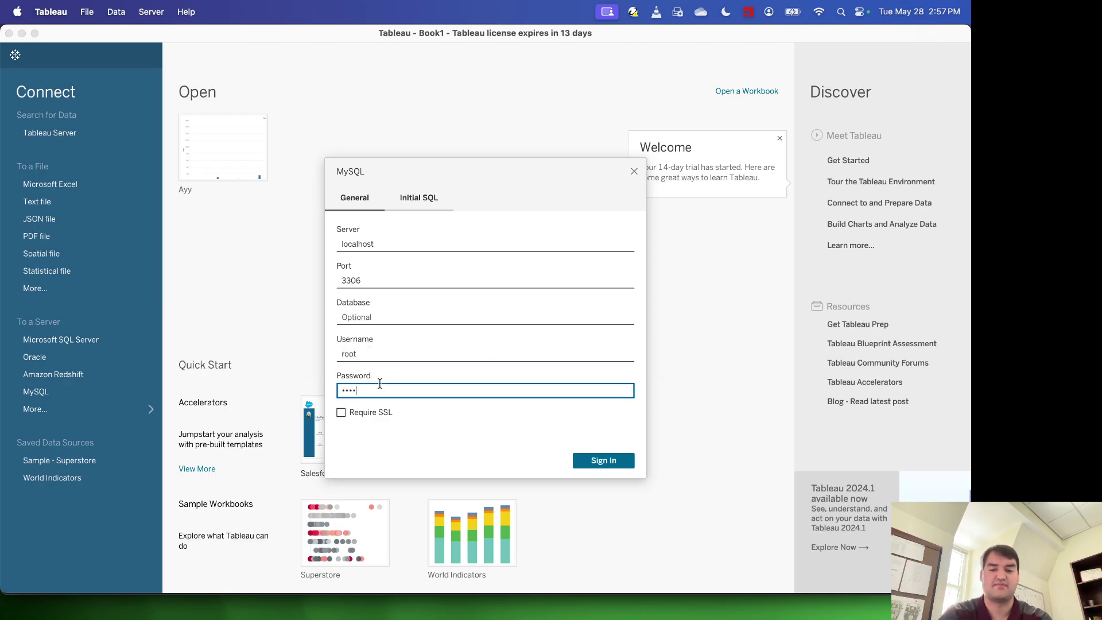
pyautogui.write('••')
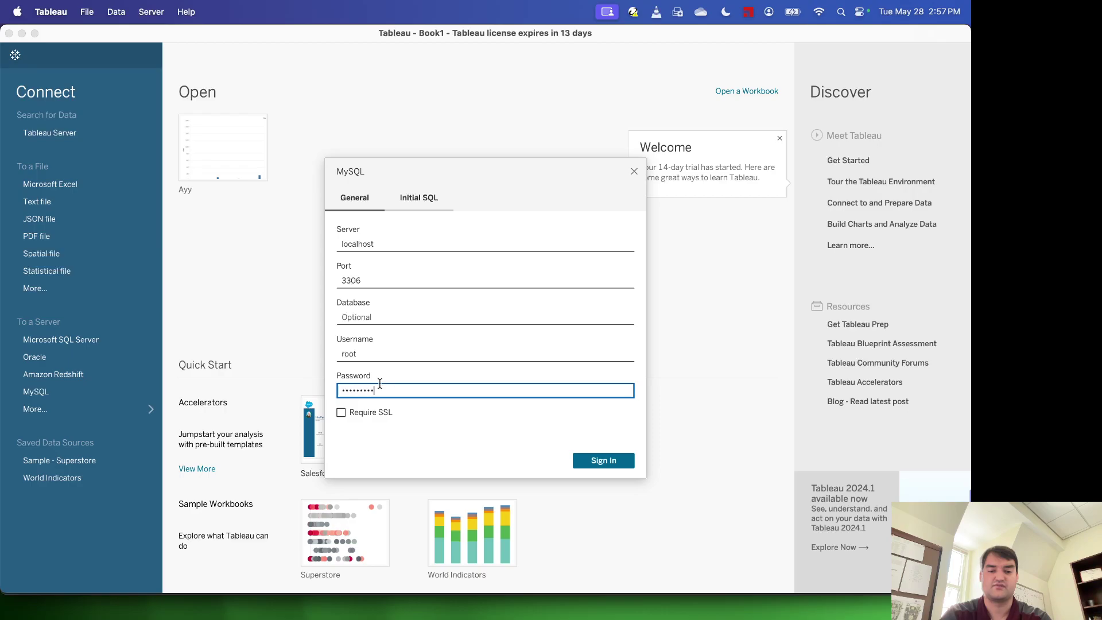
# Sign in to the local MySQL server and select the chapter3 database.
pyautogui.click(601, 462)
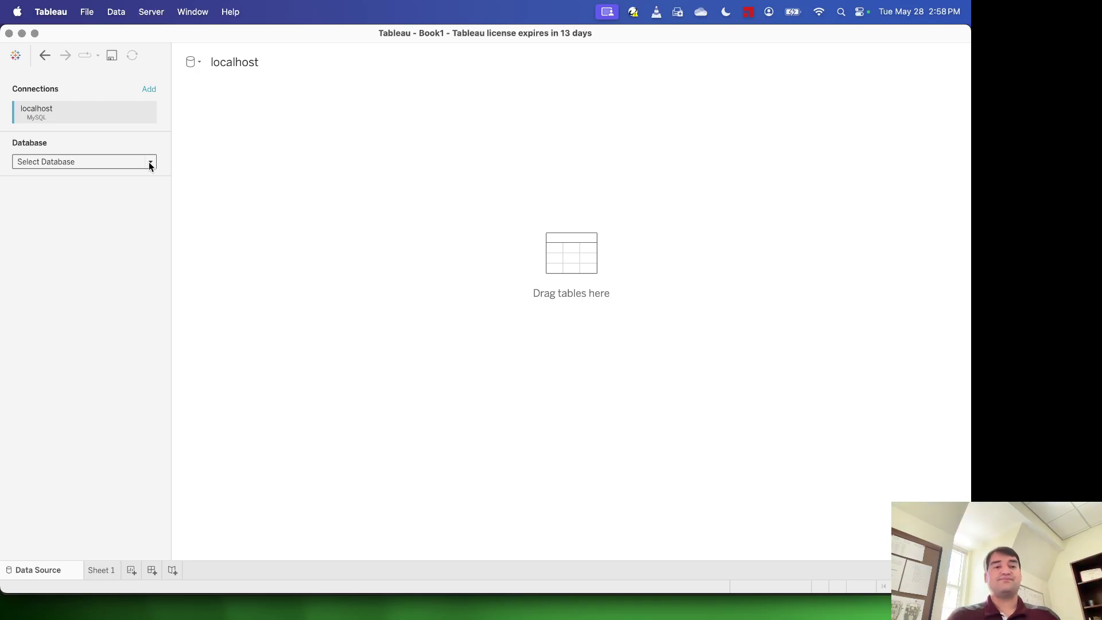
pyautogui.click(150, 166)
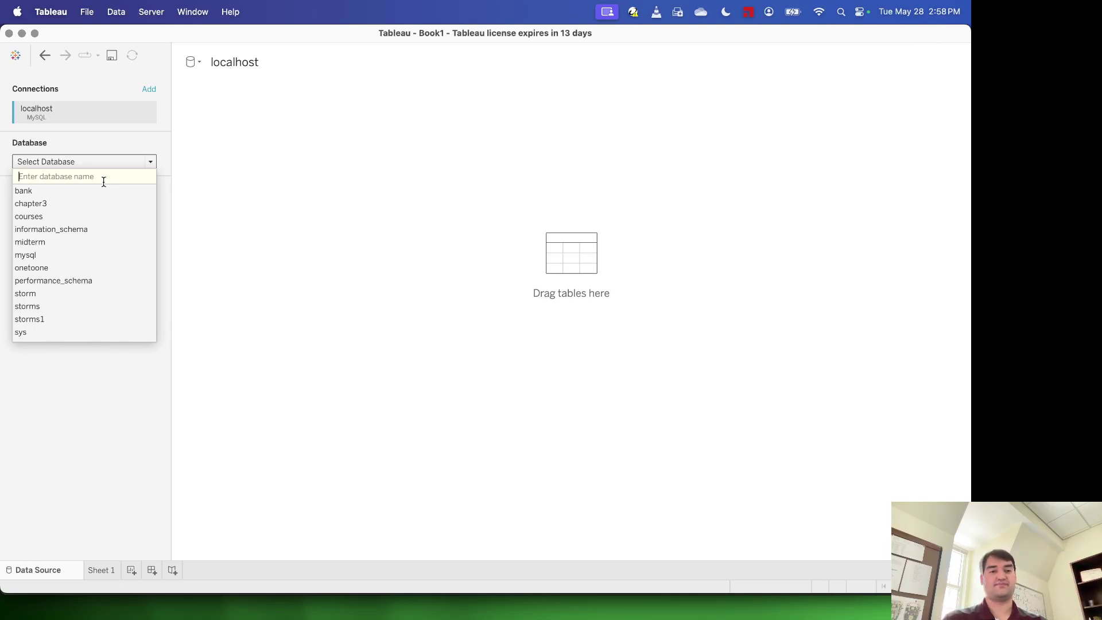
pyautogui.click(80, 204)
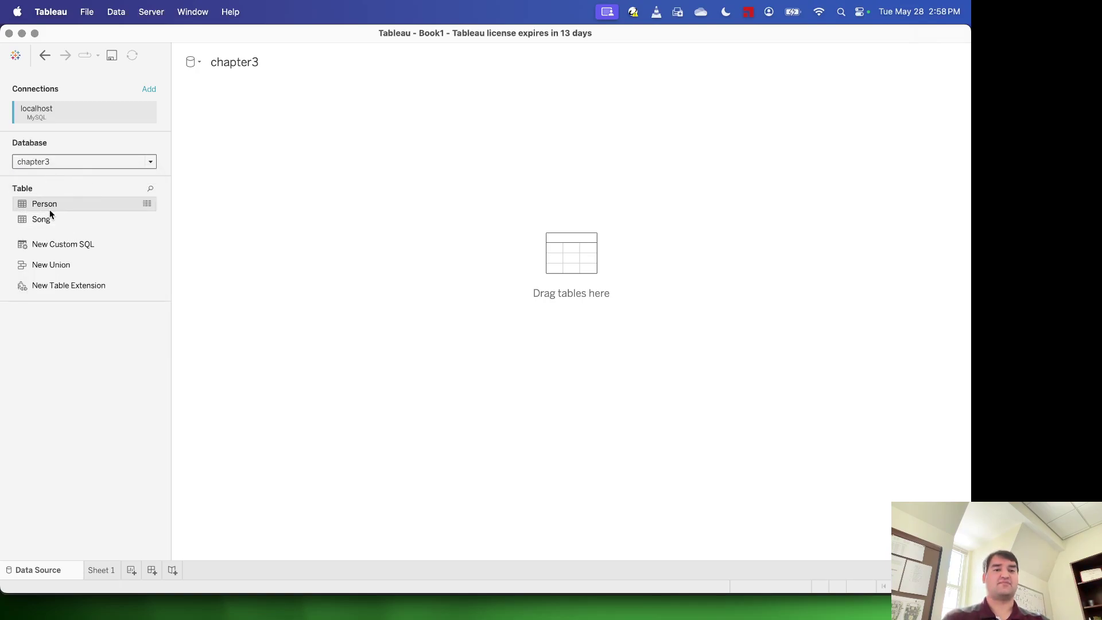
# Add the Person table to the canvas, load its preview rows, and scroll through the grid.
pyautogui.moveTo(46, 207); pyautogui.dragTo(488, 260)
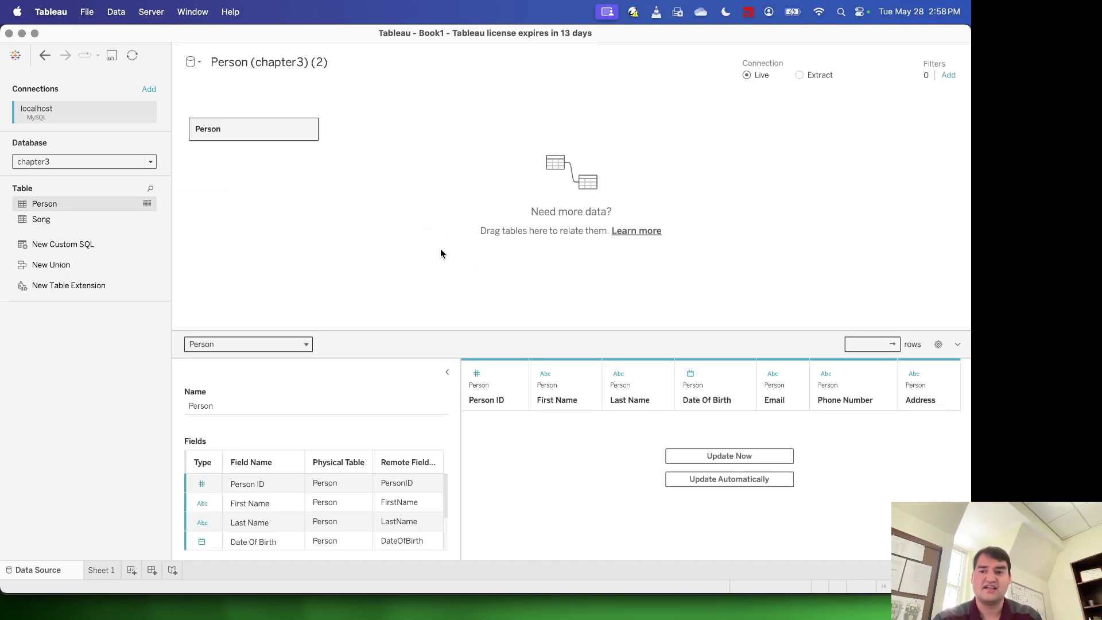
pyautogui.click(748, 477)
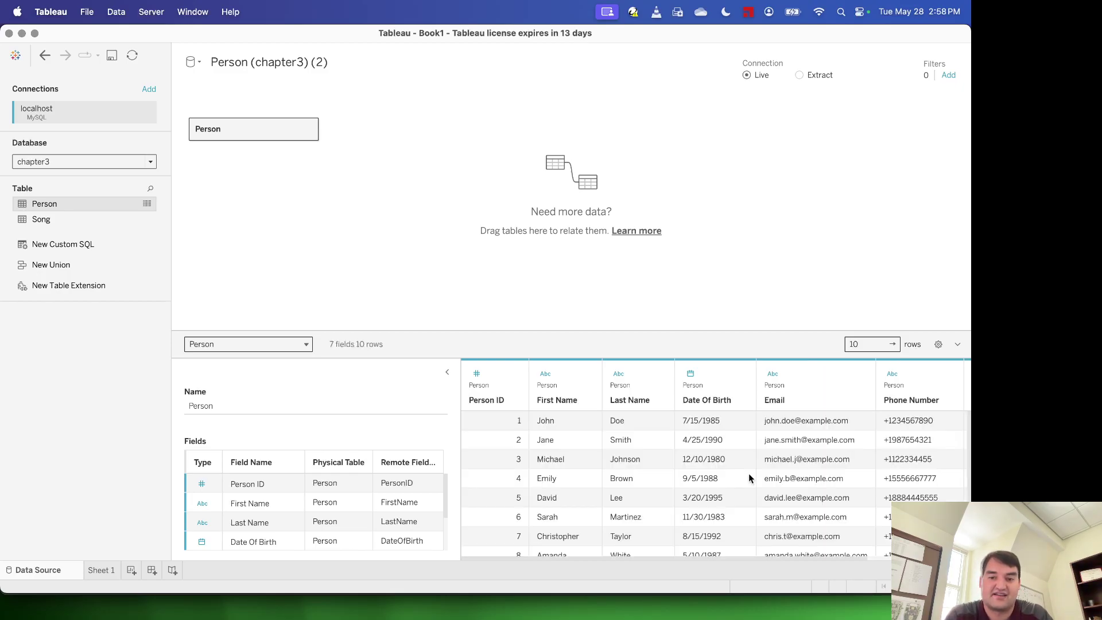
pyautogui.scroll(-3, 554, 448)
pyautogui.hscroll(4, 554, 448)
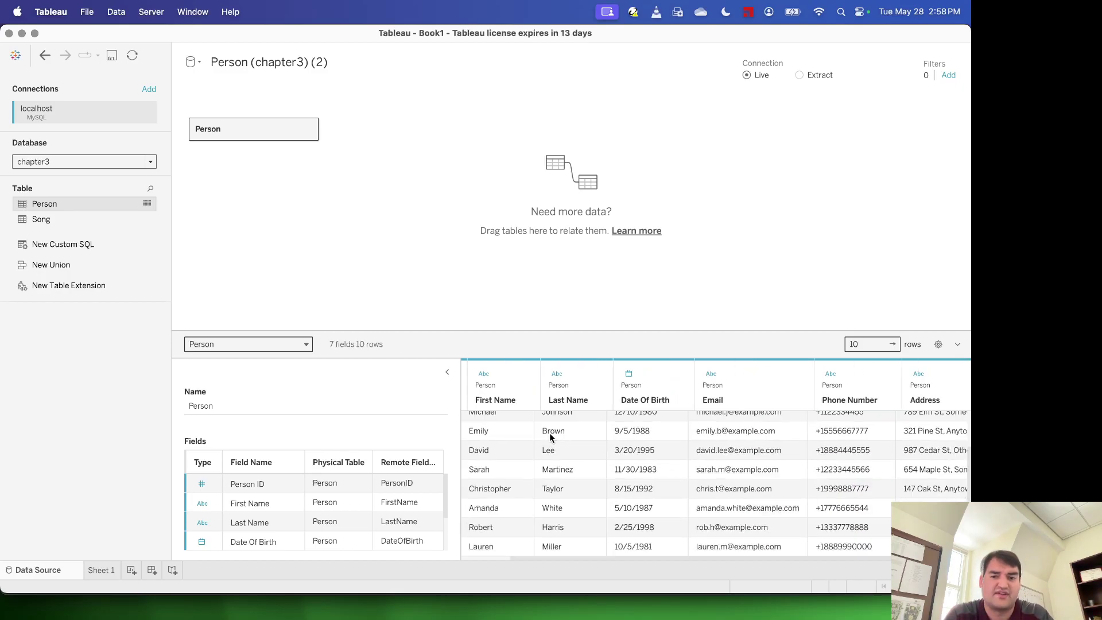
pyautogui.scroll(3, 550, 438)
pyautogui.hscroll(-4, 550, 438)
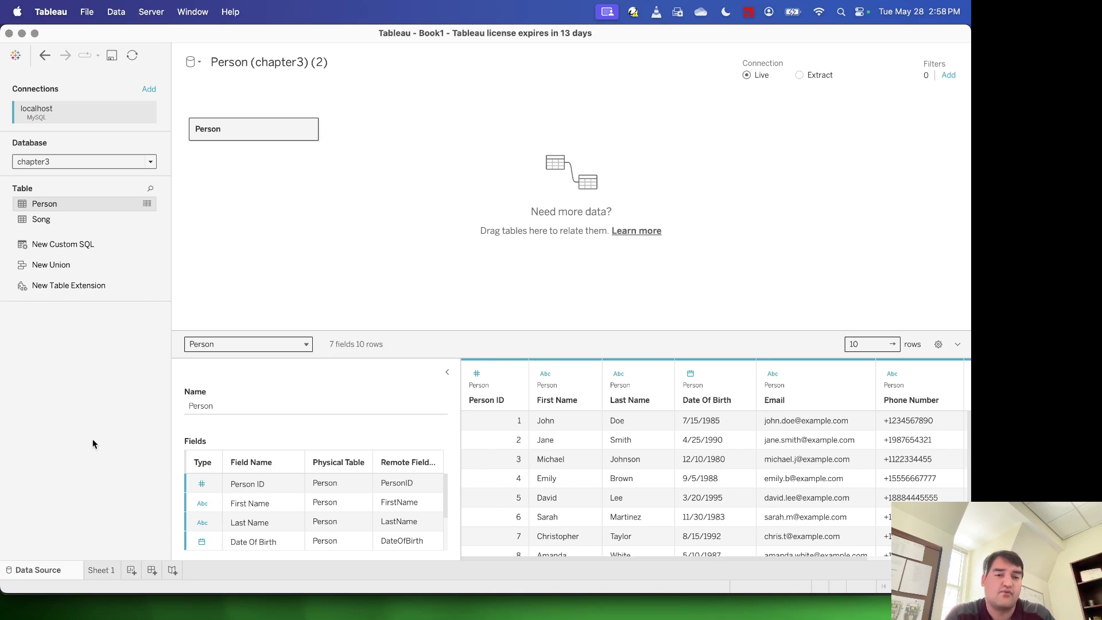
# On new Sheet 2, put First Name on Columns and Person count on Rows.
pyautogui.click(132, 572)
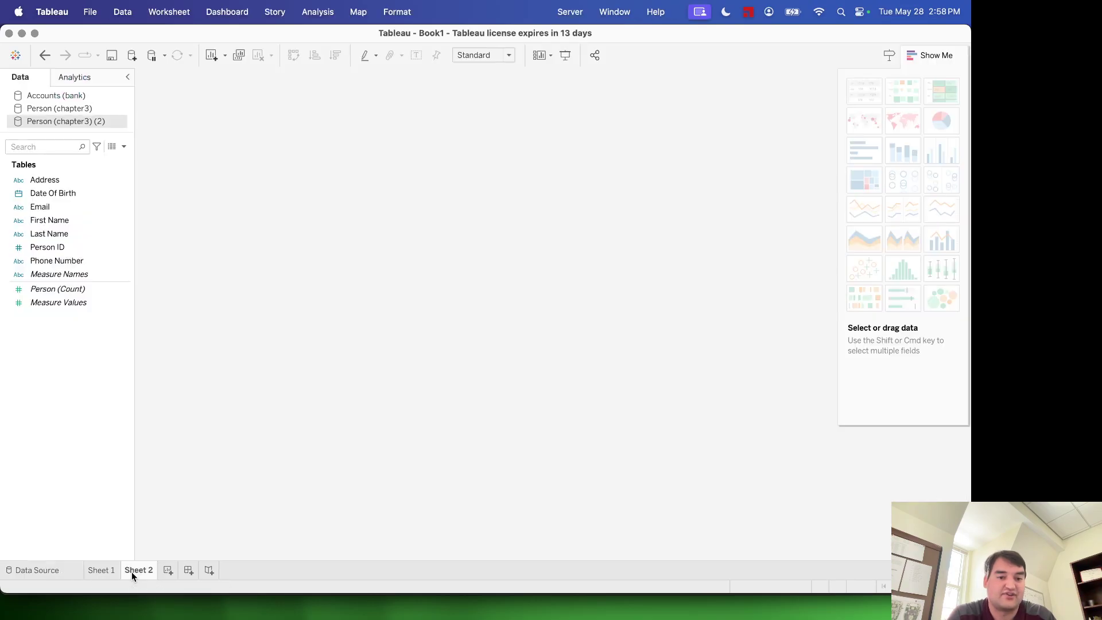
pyautogui.click(58, 181)
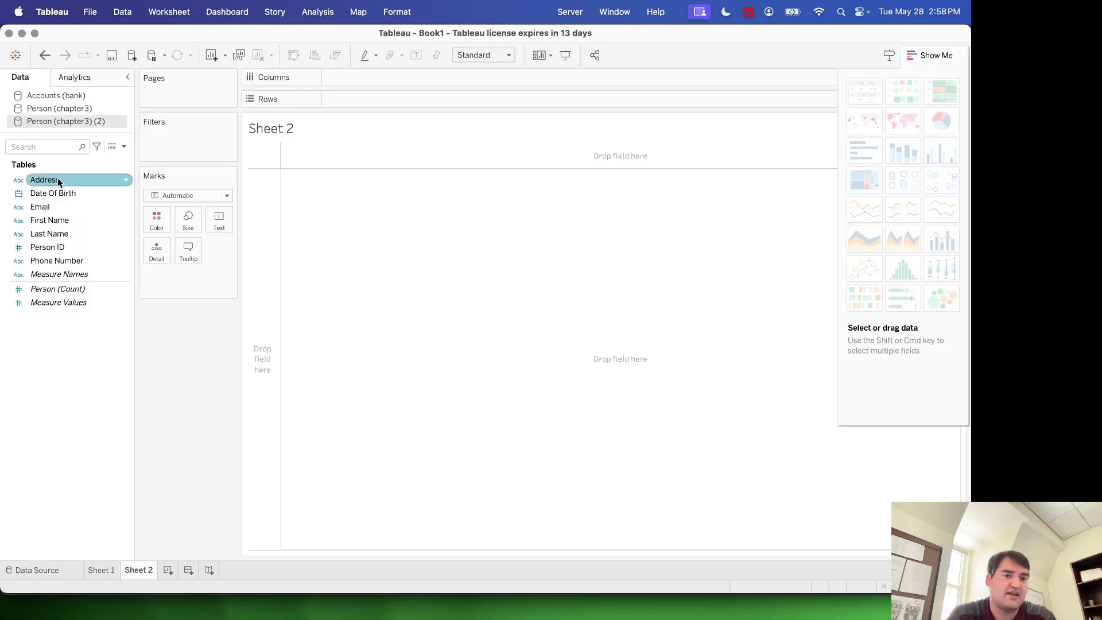
pyautogui.moveTo(68, 219); pyautogui.dragTo(406, 80)
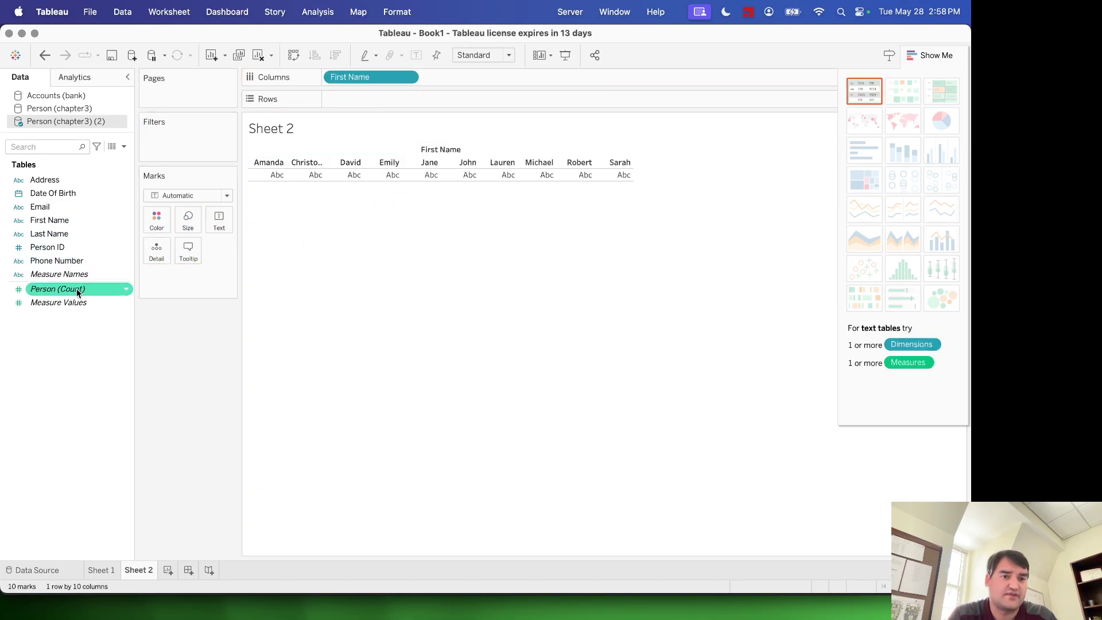
pyautogui.moveTo(68, 303); pyautogui.dragTo(423, 95)
pyautogui.moveTo(607, 201)
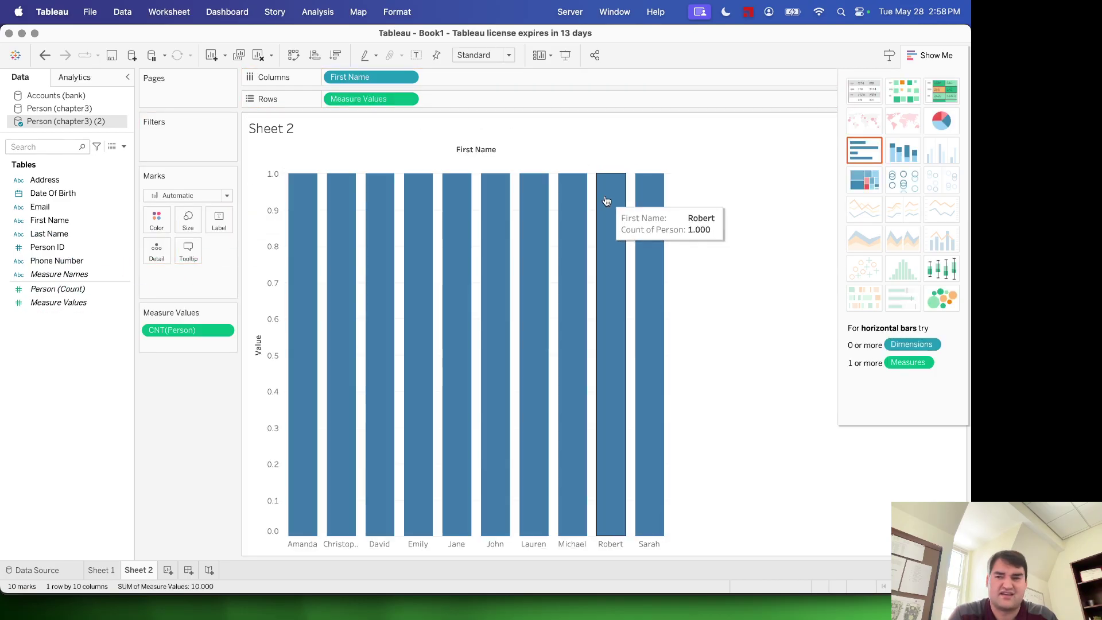